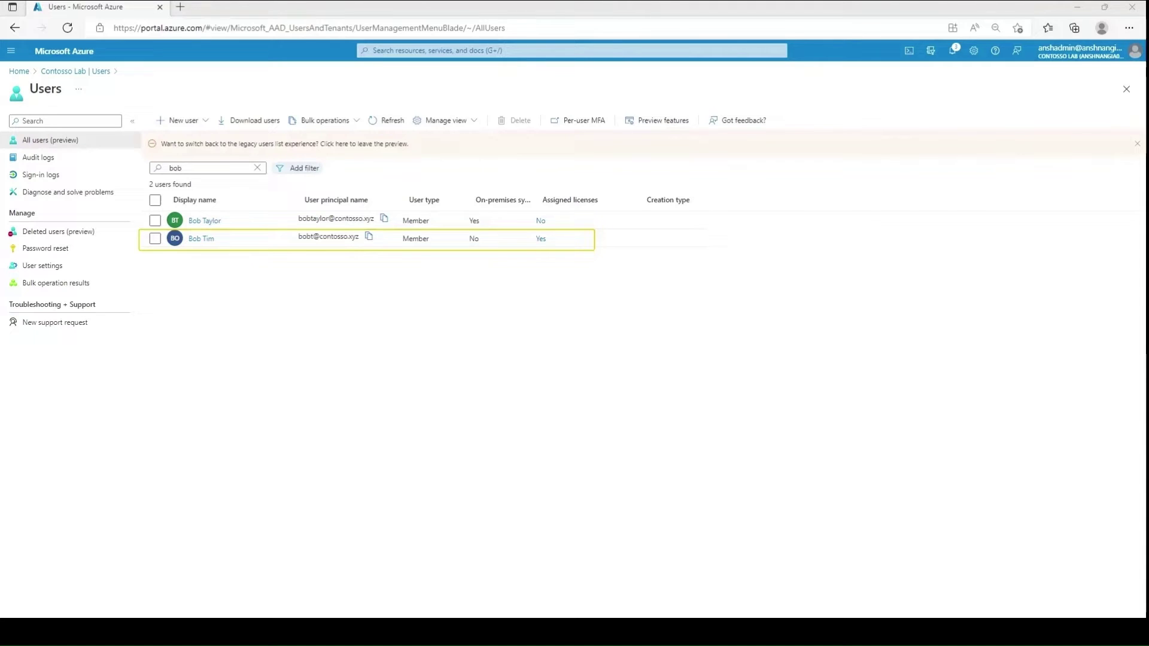
# Review Bob Tim's and Bob Taylor's user profiles, then bring up Active Directory Users and Computers
pyautogui.click(199, 241)
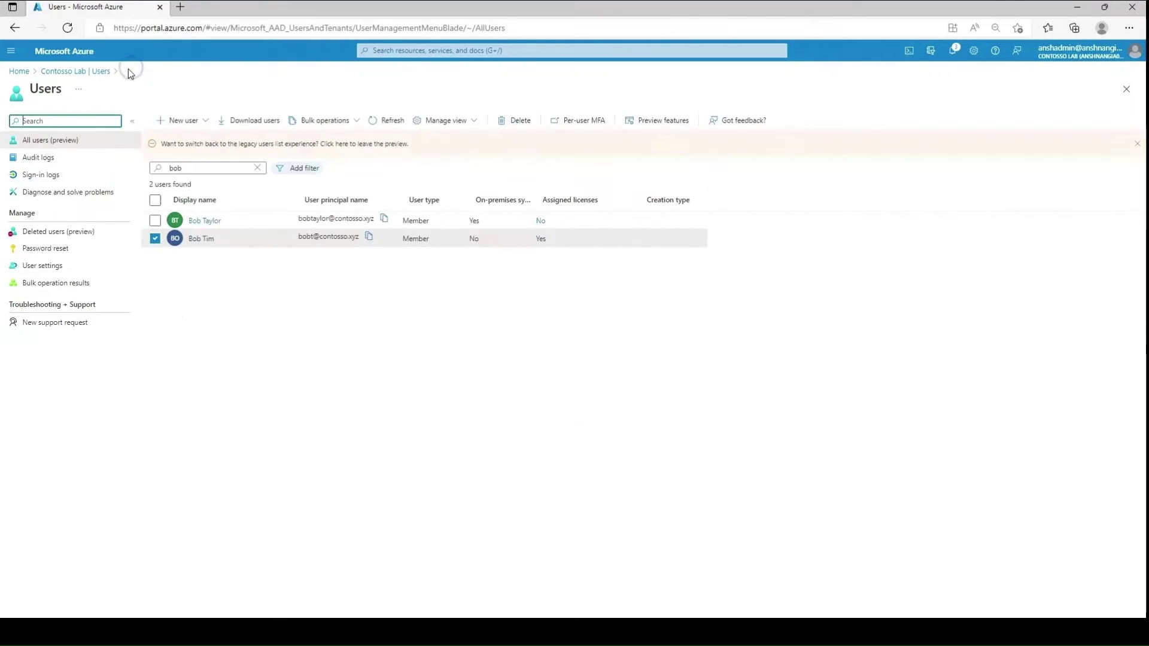
pyautogui.click(203, 222)
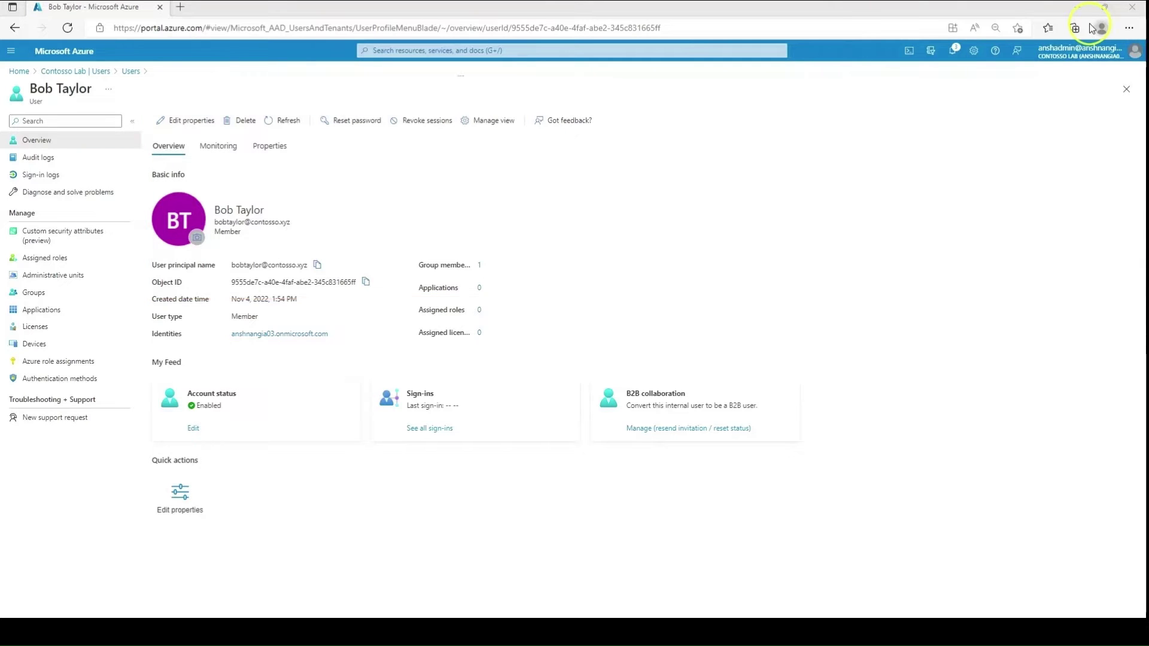
pyautogui.click(1129, 234)
pyautogui.moveTo(189, 629)
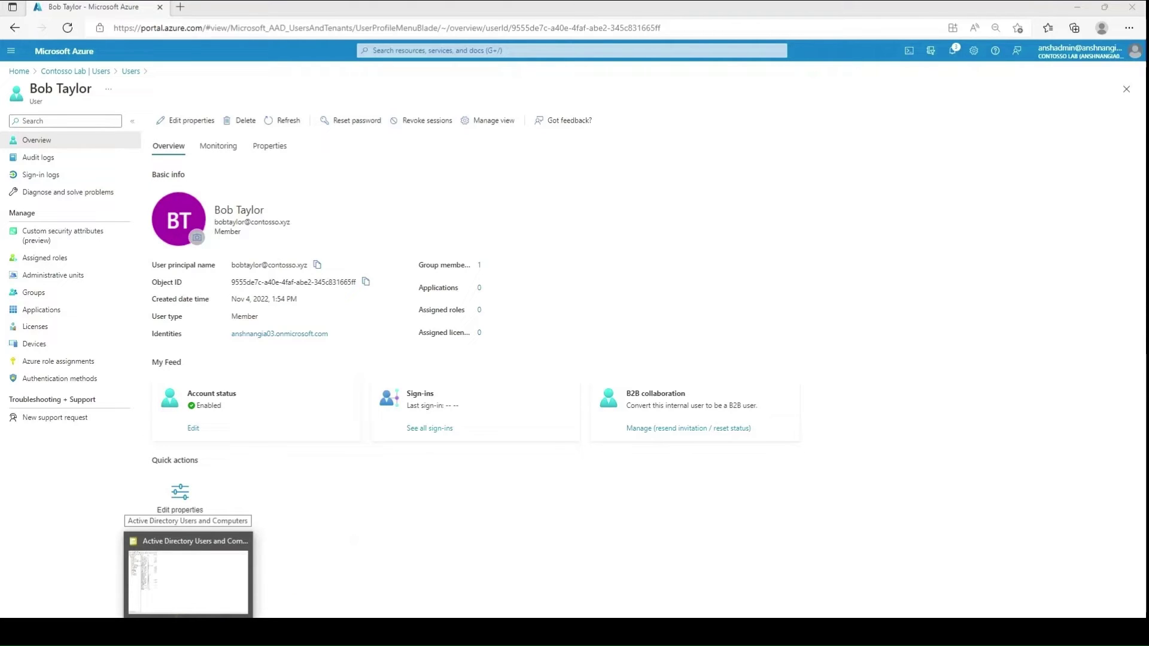
pyautogui.click(188, 575)
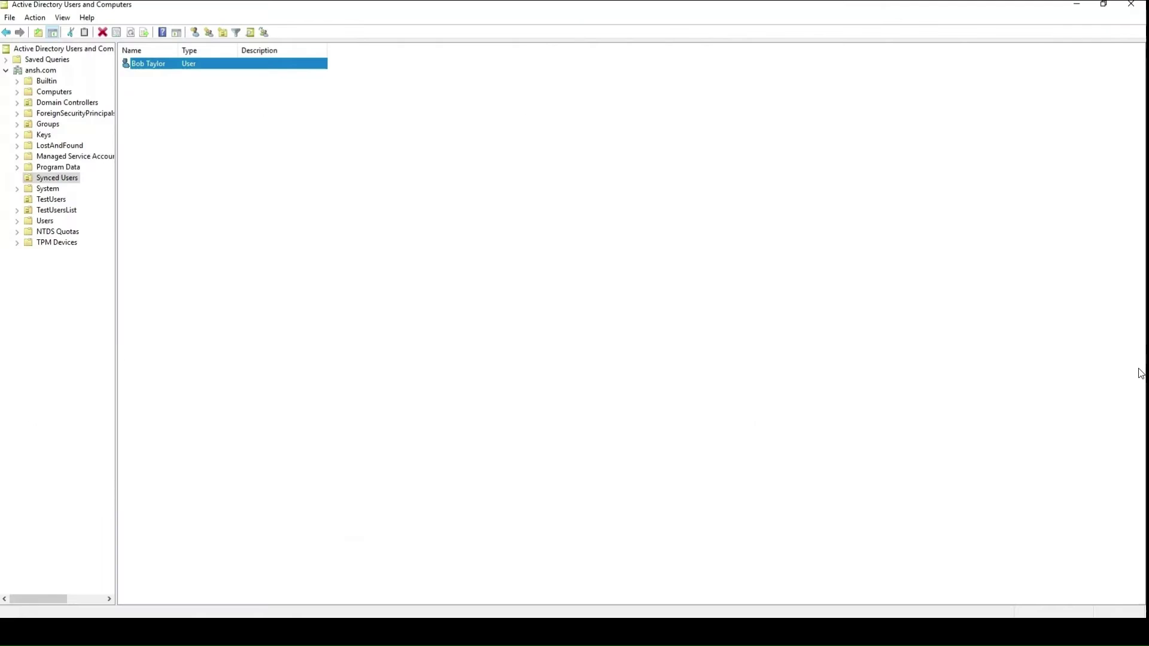
pyautogui.doubleClick(148, 64)
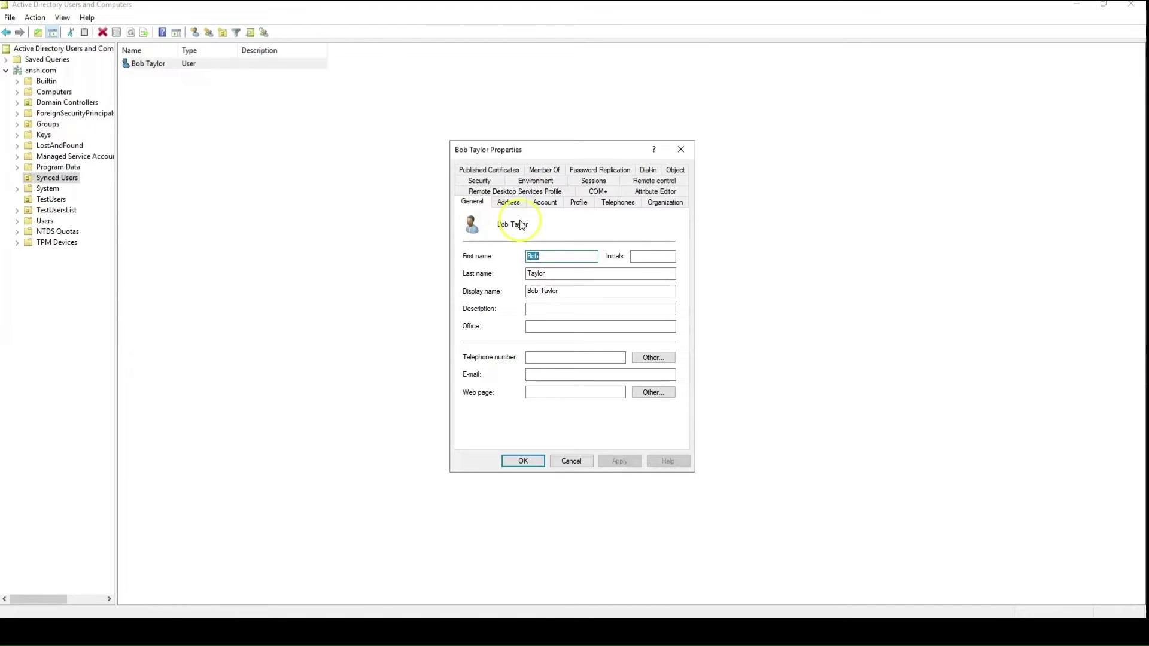
pyautogui.click(544, 203)
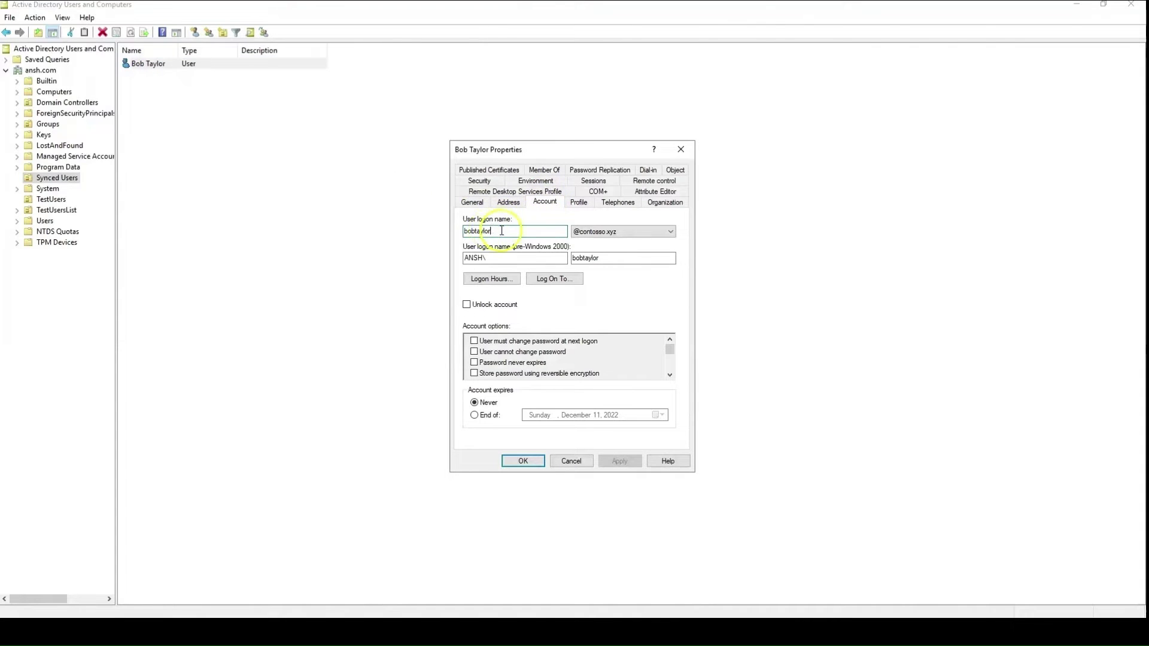
pyautogui.write('bob')
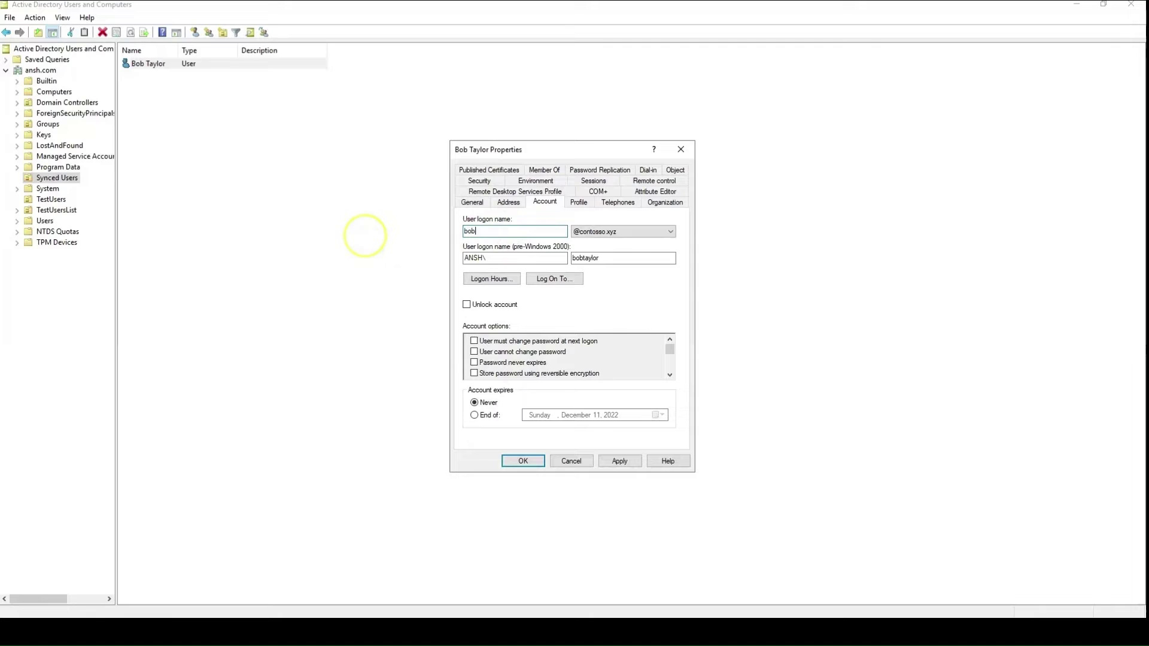
pyautogui.write('t')
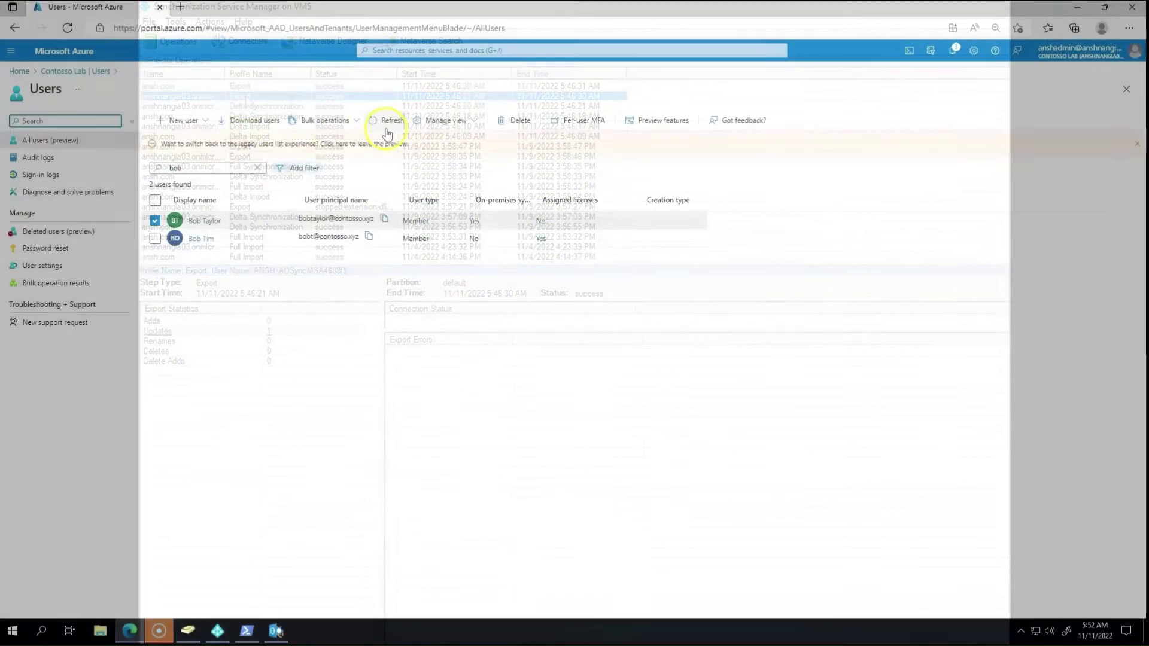
pyautogui.click(391, 124)
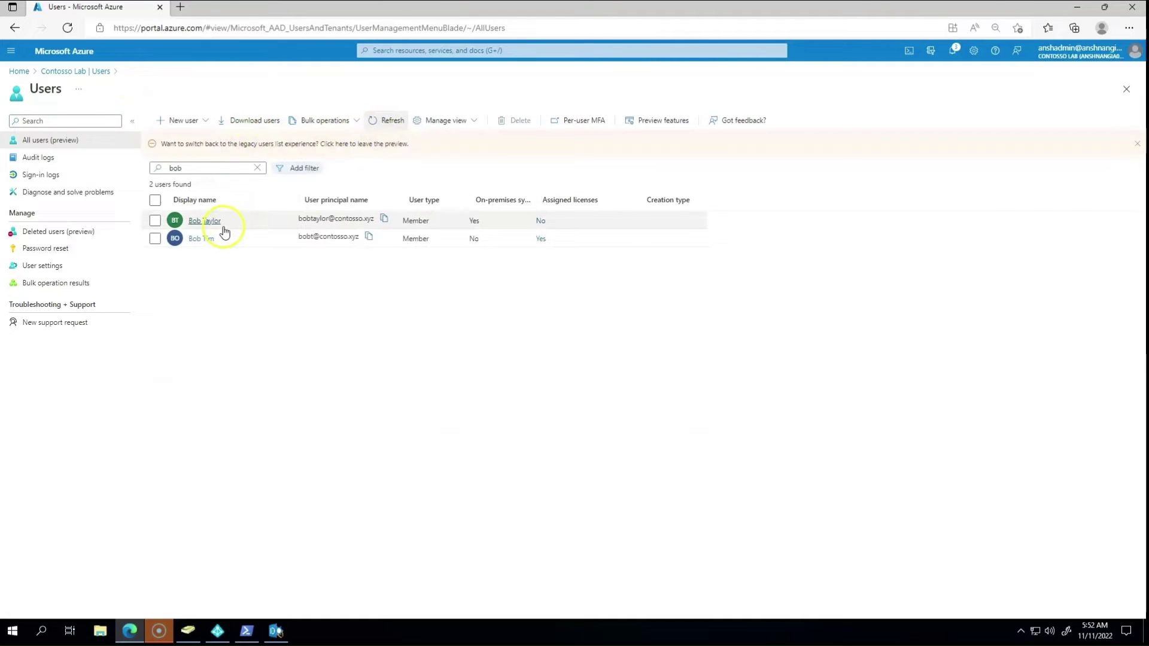
pyautogui.click(205, 225)
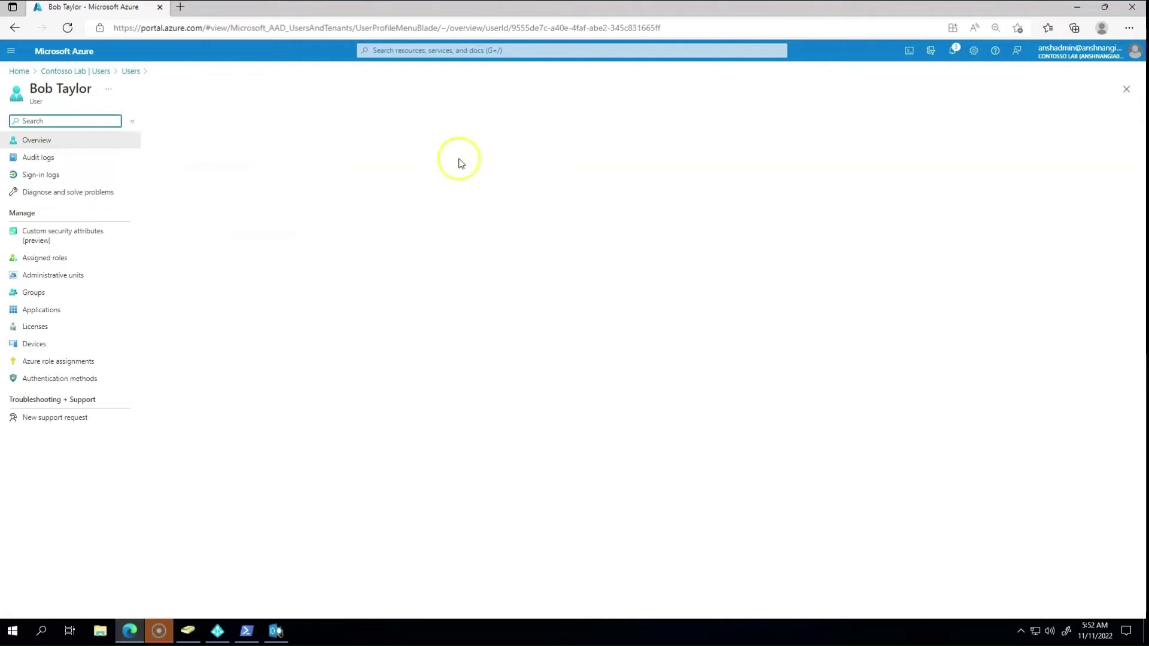
pyautogui.click(275, 631)
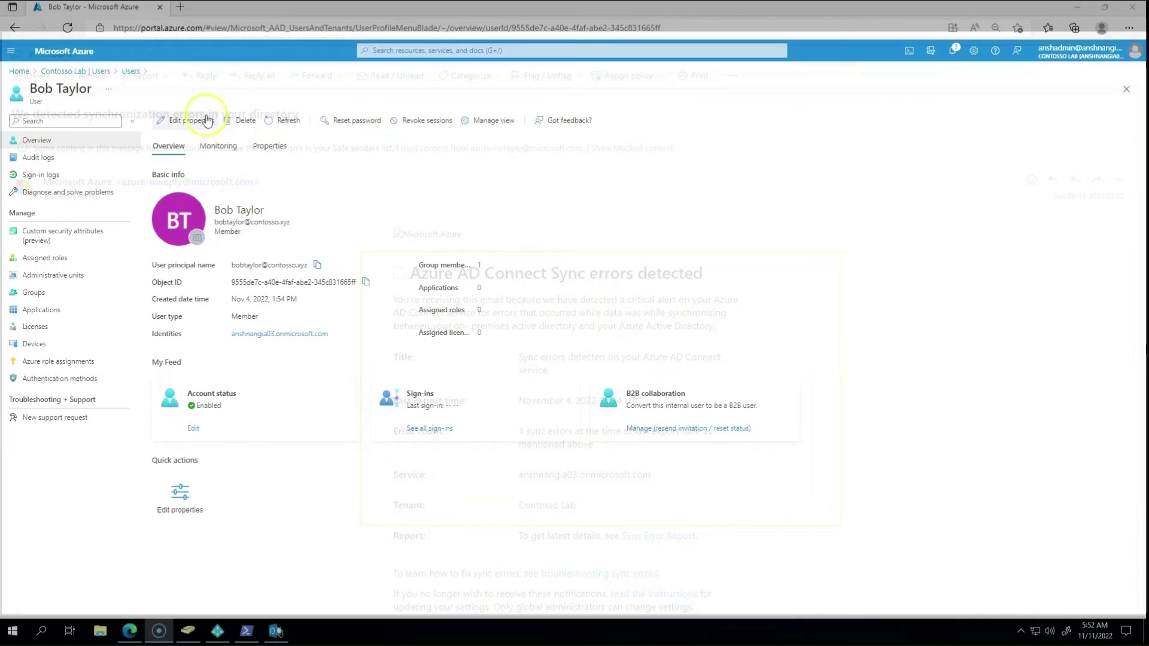
pyautogui.click(49, 71)
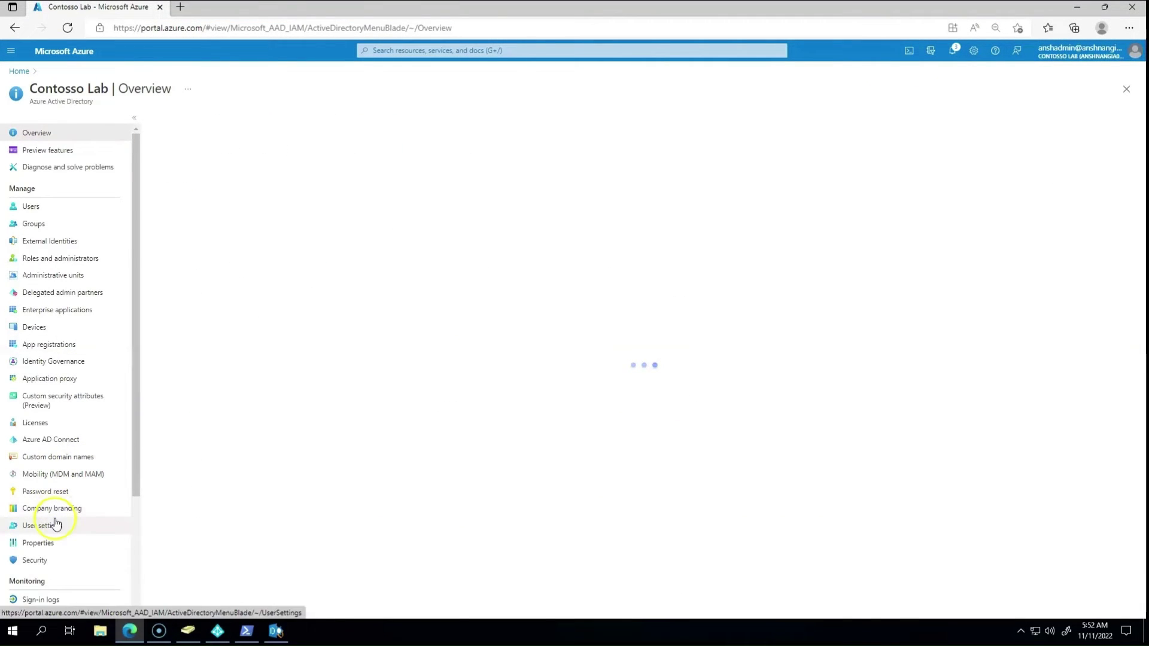
# Navigate through Azure AD Connect Health to the Duplicate Attribute sync errors grouped by type
pyautogui.click(54, 440)
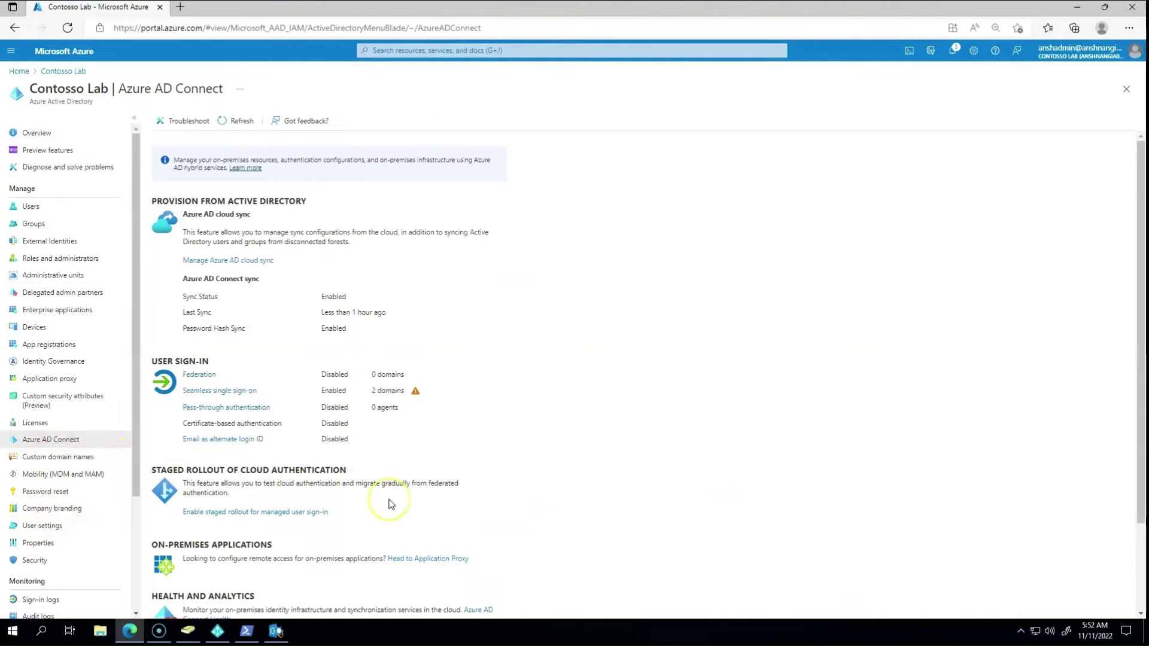
pyautogui.scroll(-2, 422, 530)
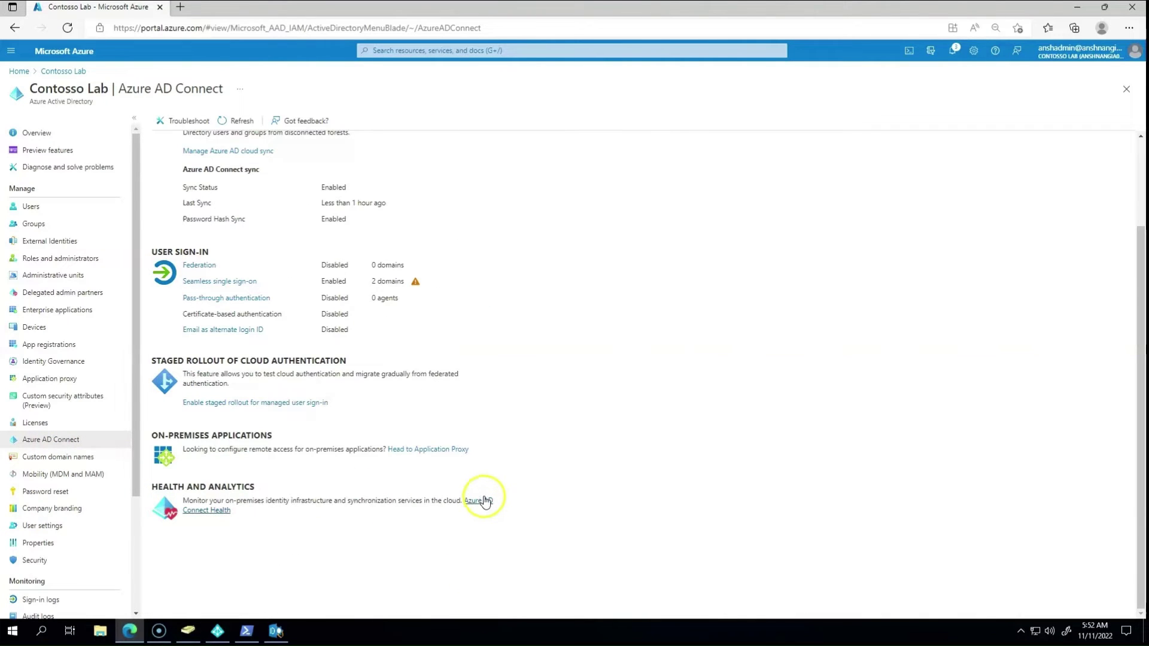
pyautogui.click(482, 504)
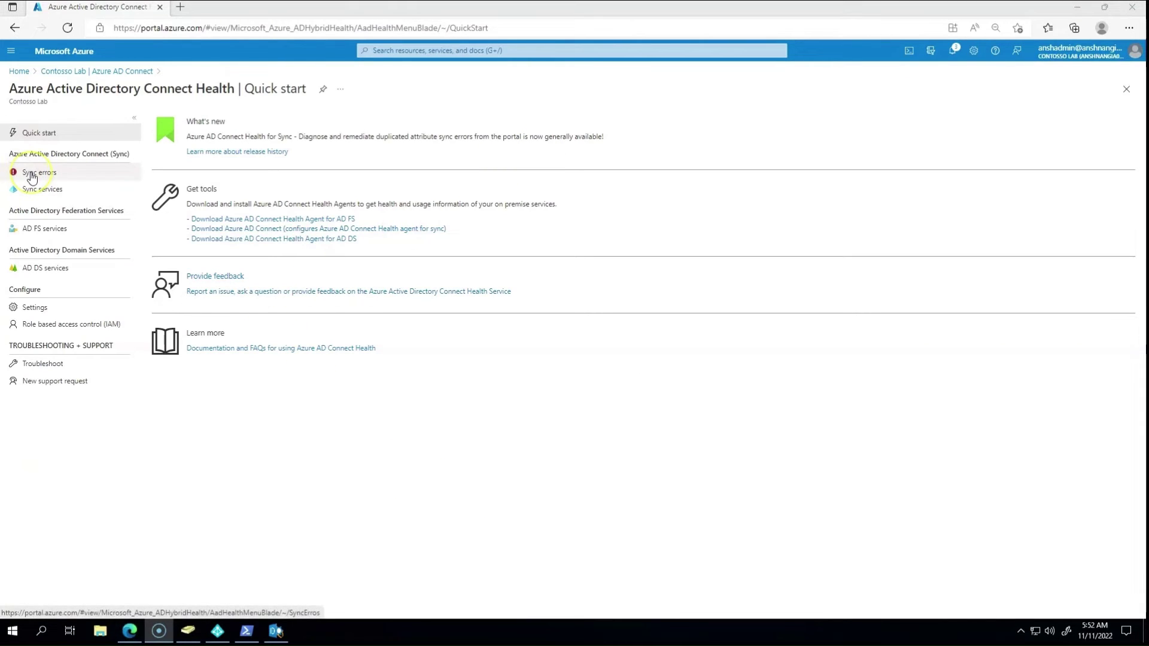
pyautogui.click(31, 173)
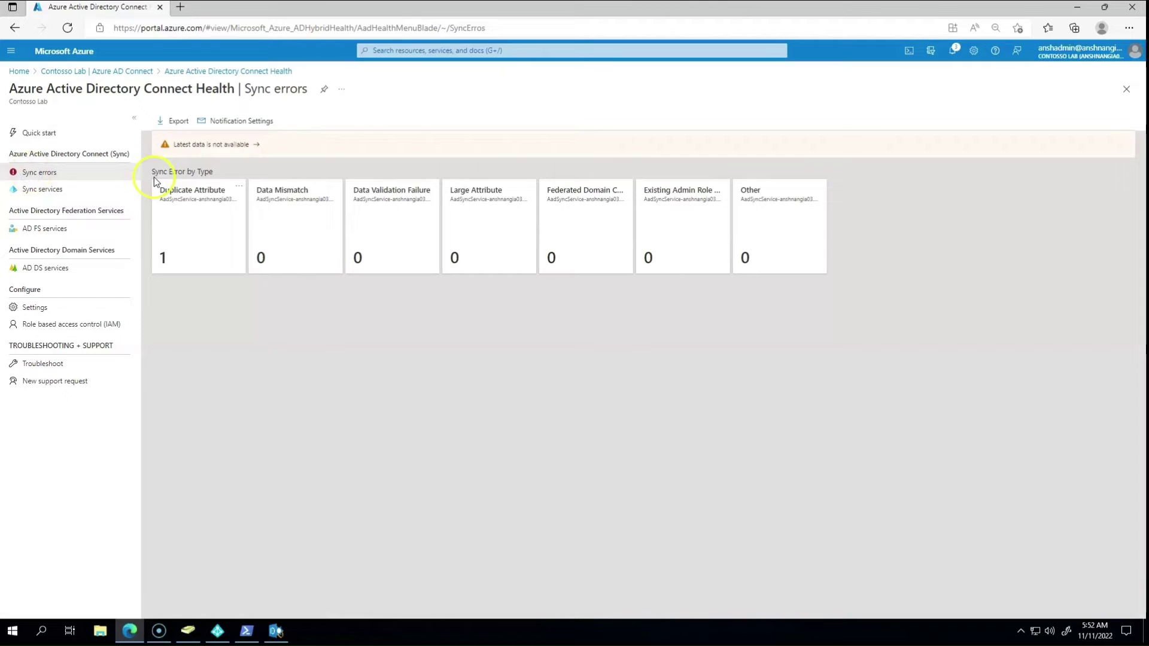
pyautogui.click(198, 235)
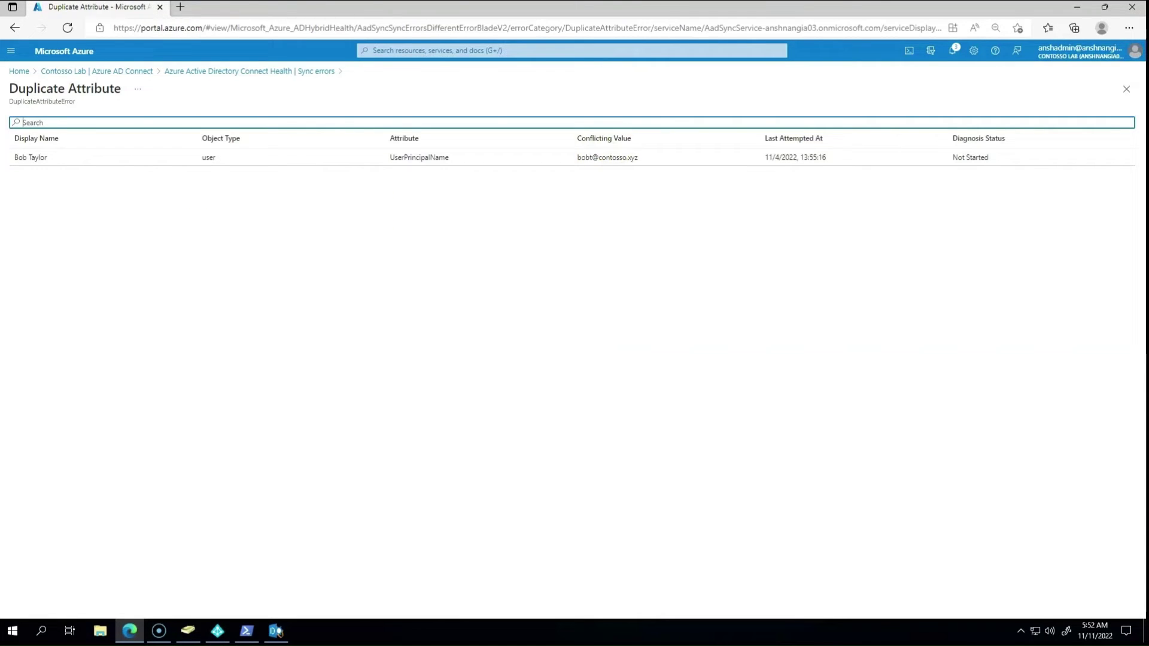
# Open the Duplicate Attribute Error details comparing Bob Taylor's conflicting UPN with Bob Tim's object
pyautogui.click(158, 631)
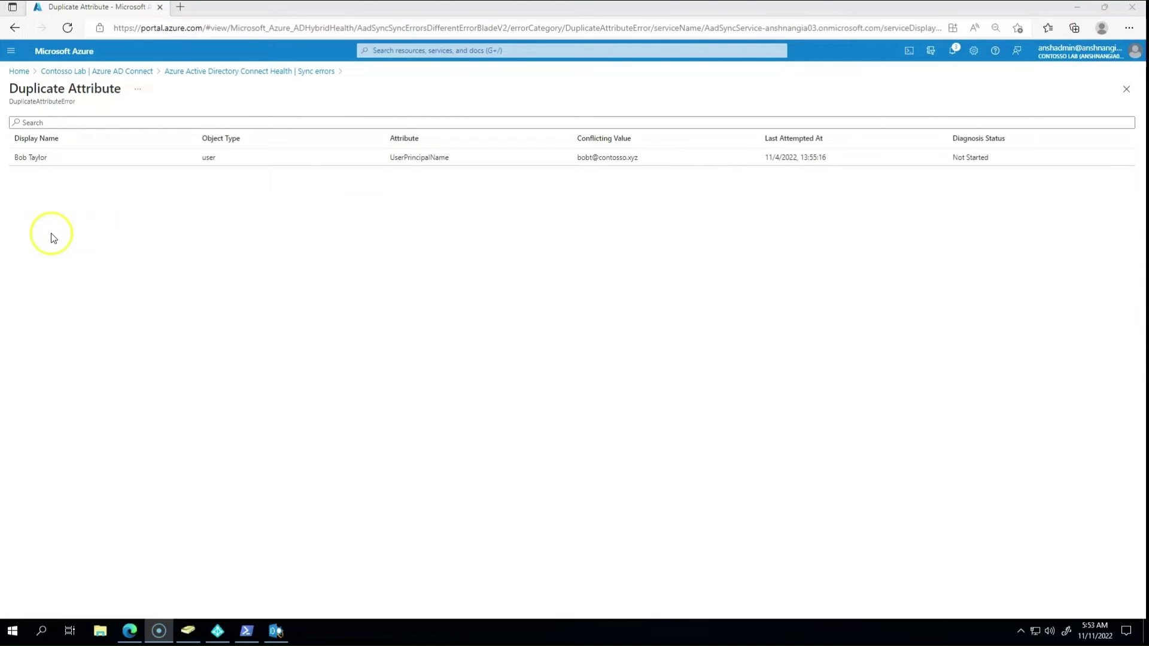
pyautogui.click(31, 161)
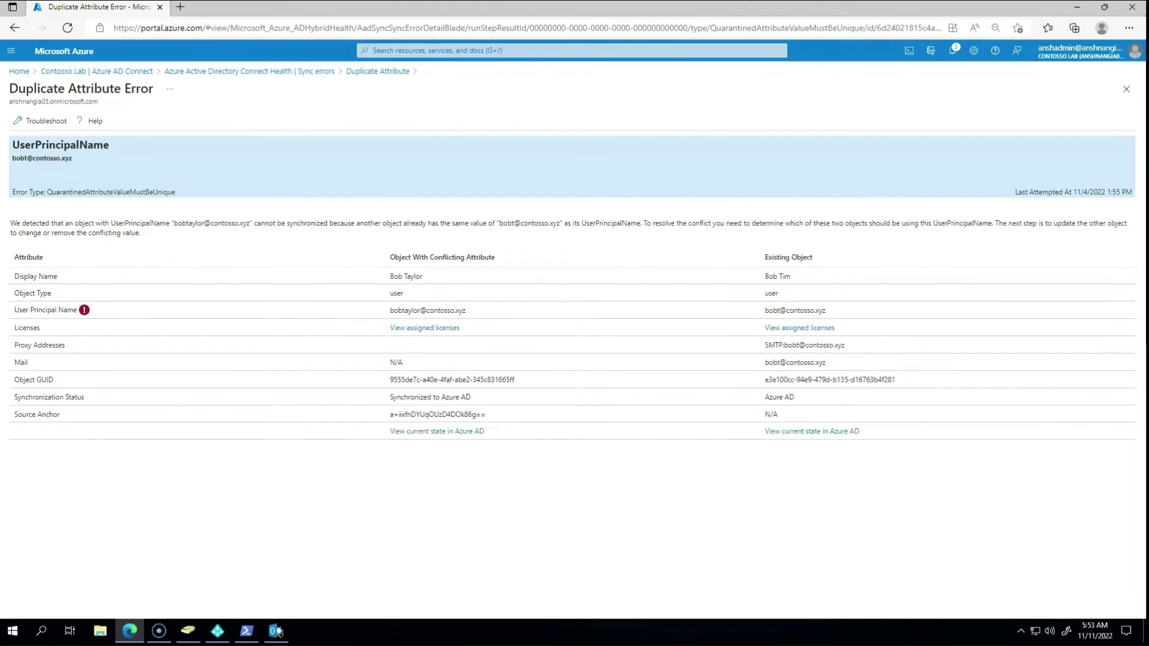
pyautogui.hotkey('alt', 'Tab')
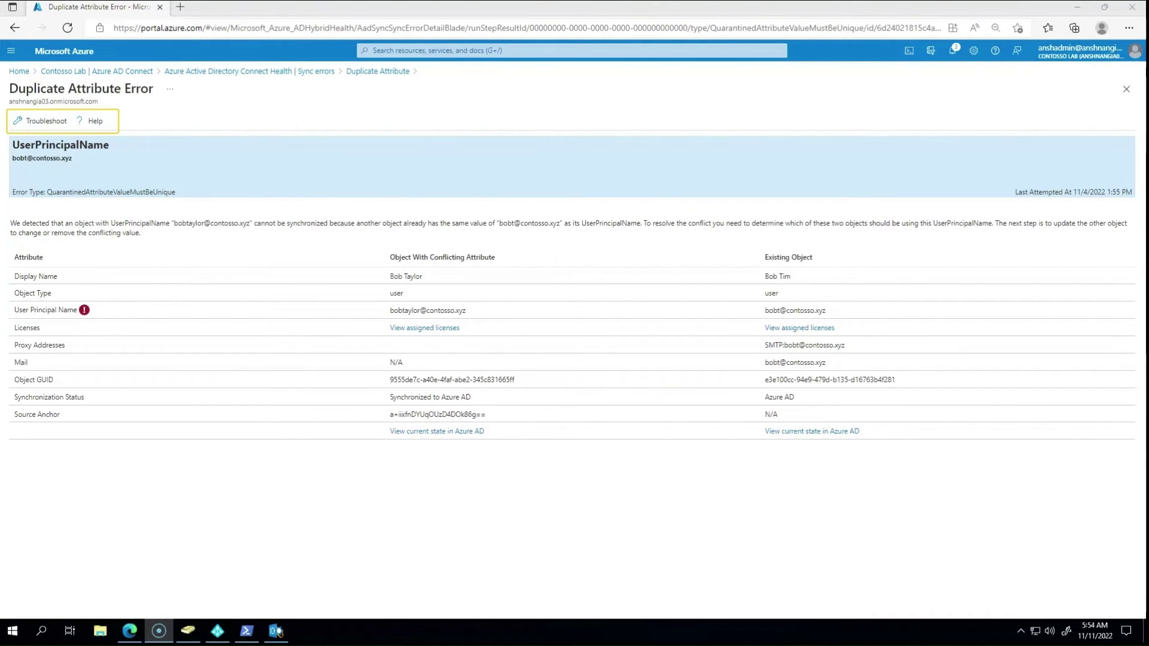
# Troubleshoot the error, answering Yes that both accounts belong to the same user to get the resolution
pyautogui.click(37, 121)
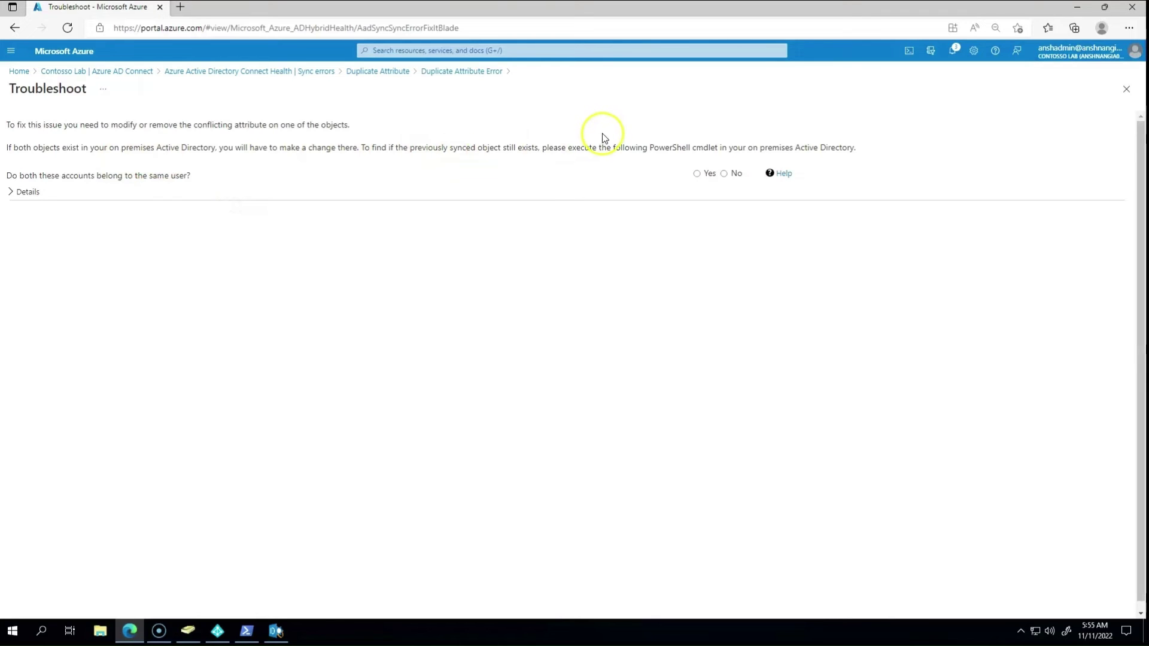
pyautogui.click(696, 173)
pyautogui.scroll(-1, 95, 261)
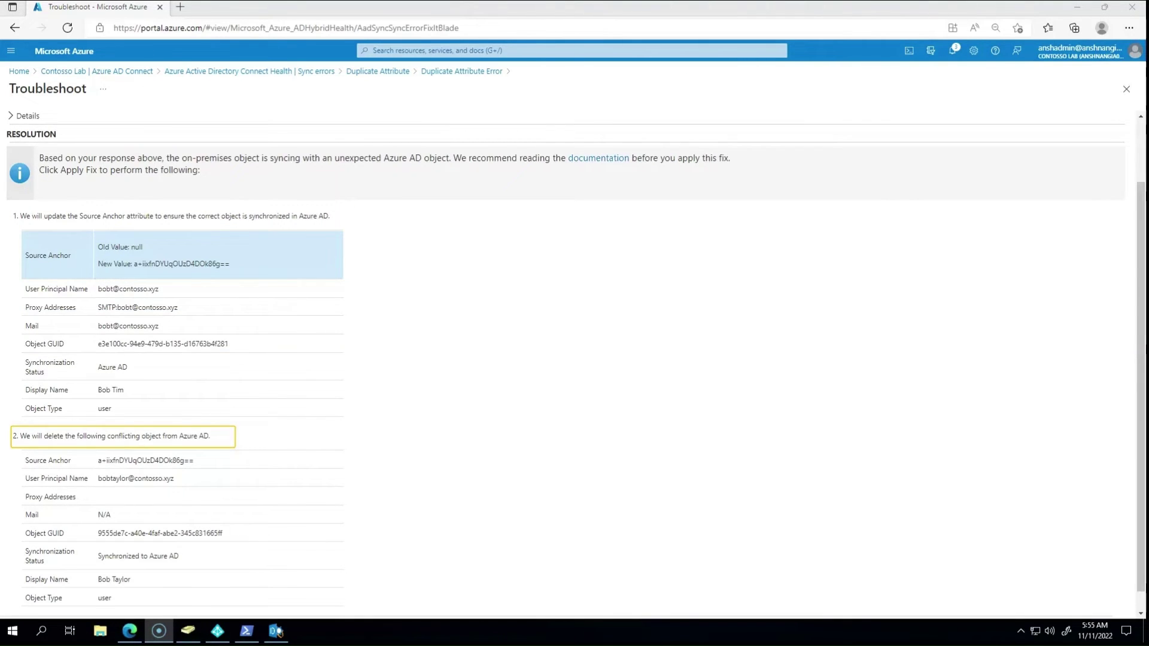
pyautogui.scroll(-1, 392, 472)
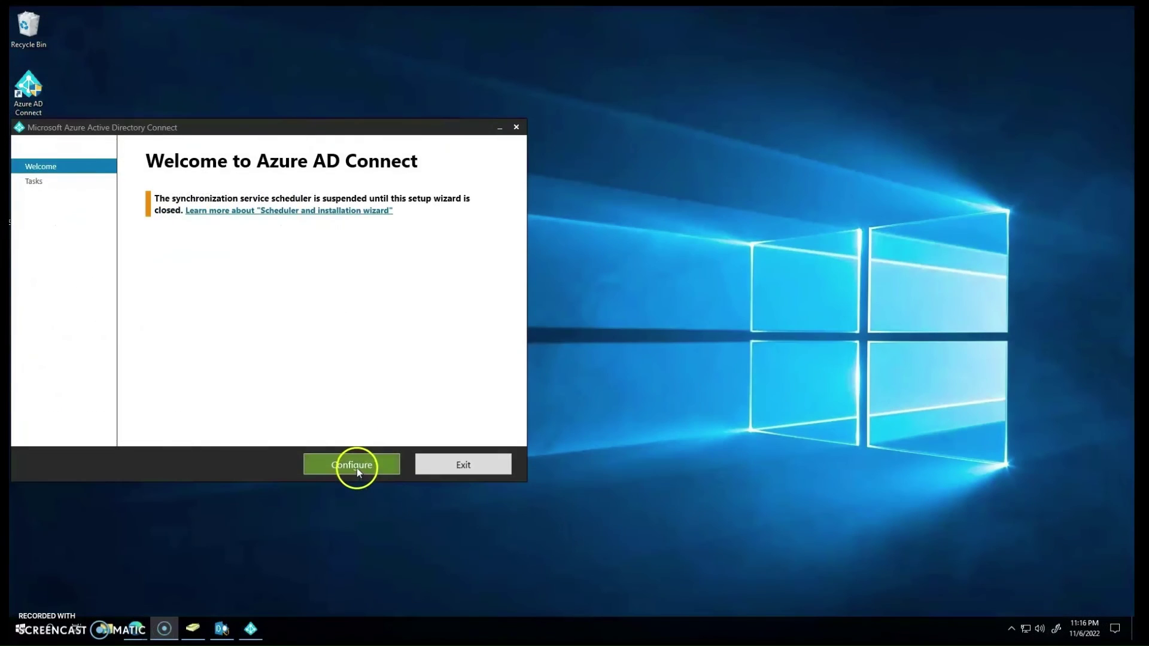
# Launch the AADConnect troubleshooting tool from Azure AD Connect's Troubleshoot additional task
pyautogui.click(356, 467)
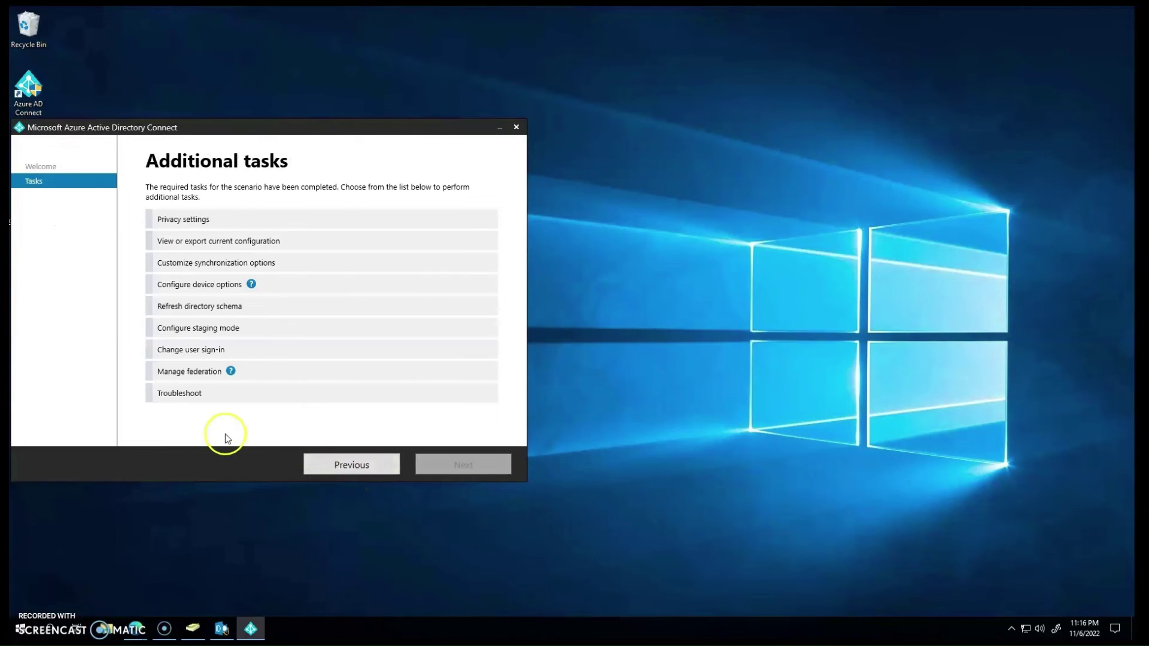
pyautogui.click(220, 394)
pyautogui.click(439, 465)
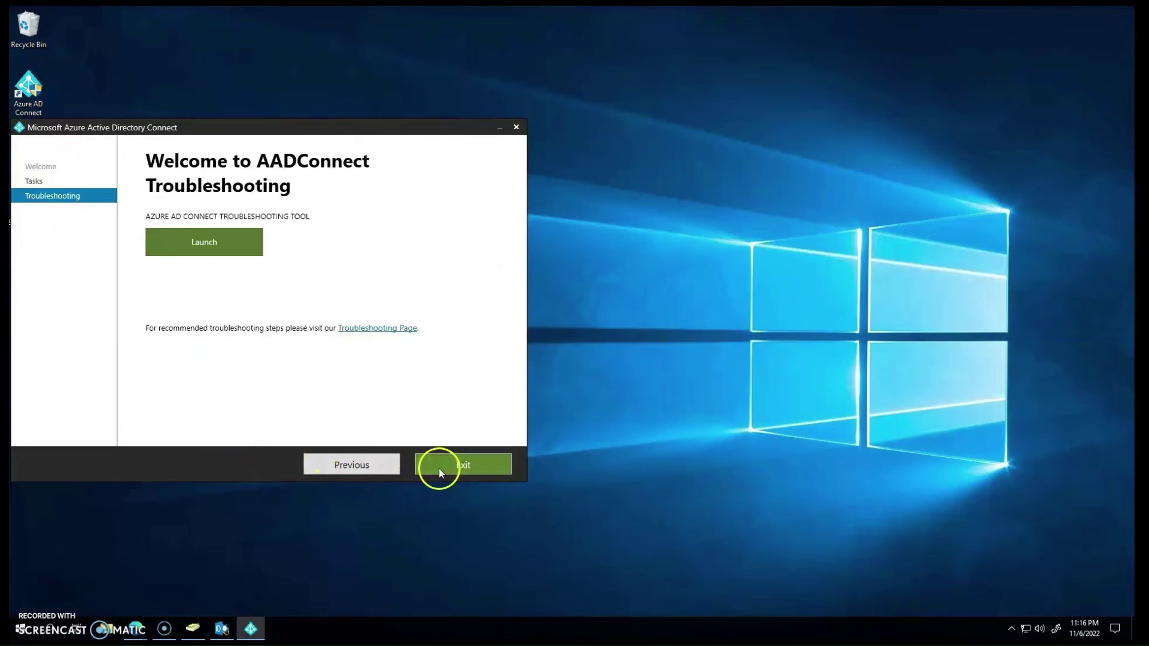
pyautogui.click(196, 244)
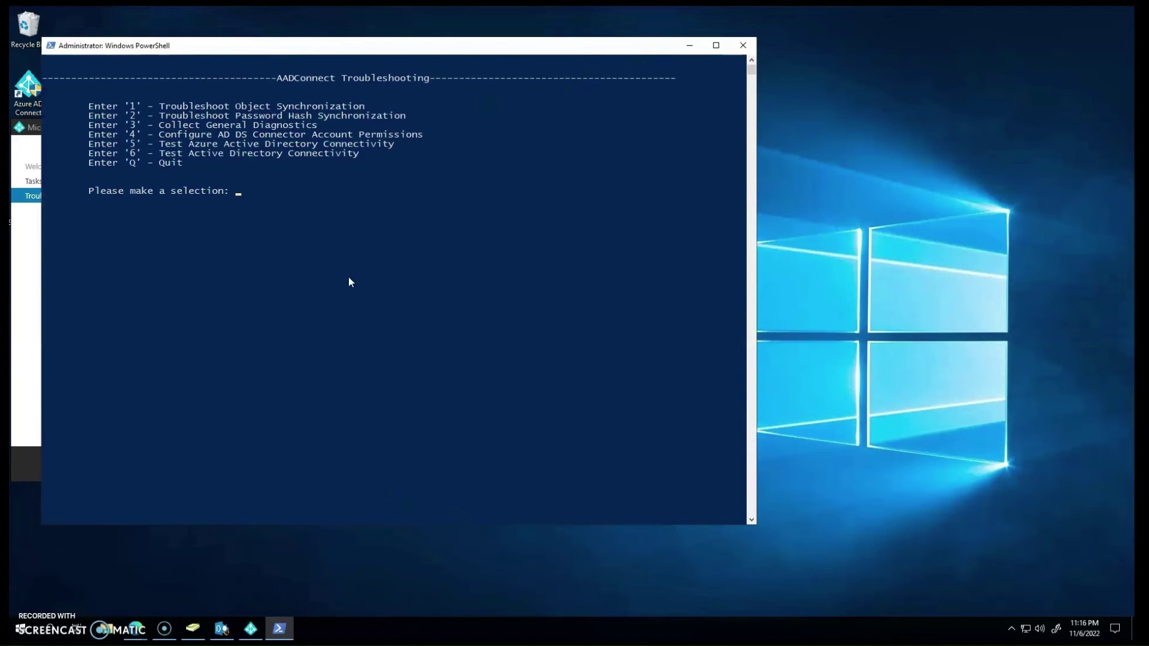
pyautogui.write('1')
pyautogui.press('Return')
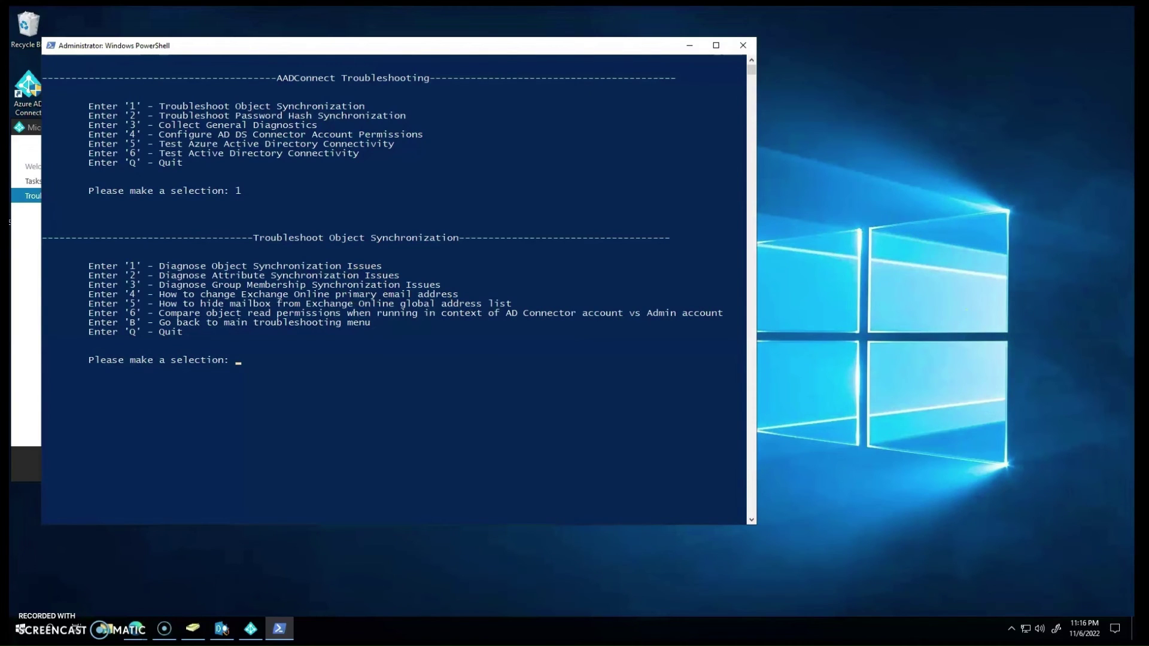
pyautogui.click(163, 628)
pyautogui.moveTo(69, 244); pyautogui.dragTo(416, 278)
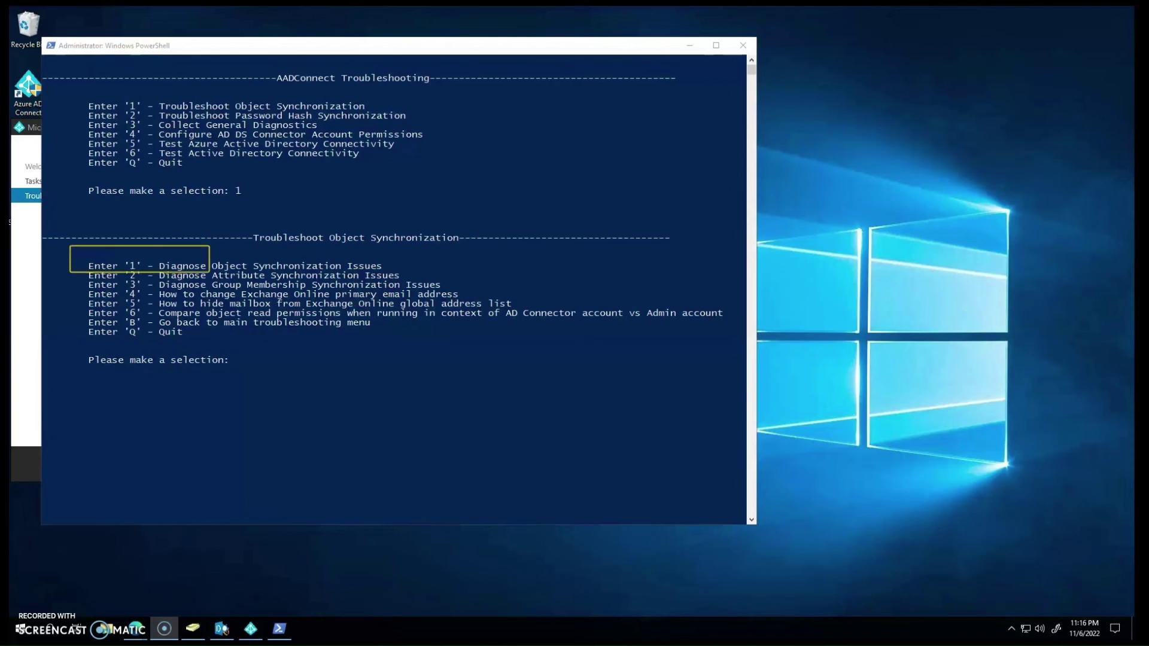
pyautogui.write('1')
pyautogui.press('Return')
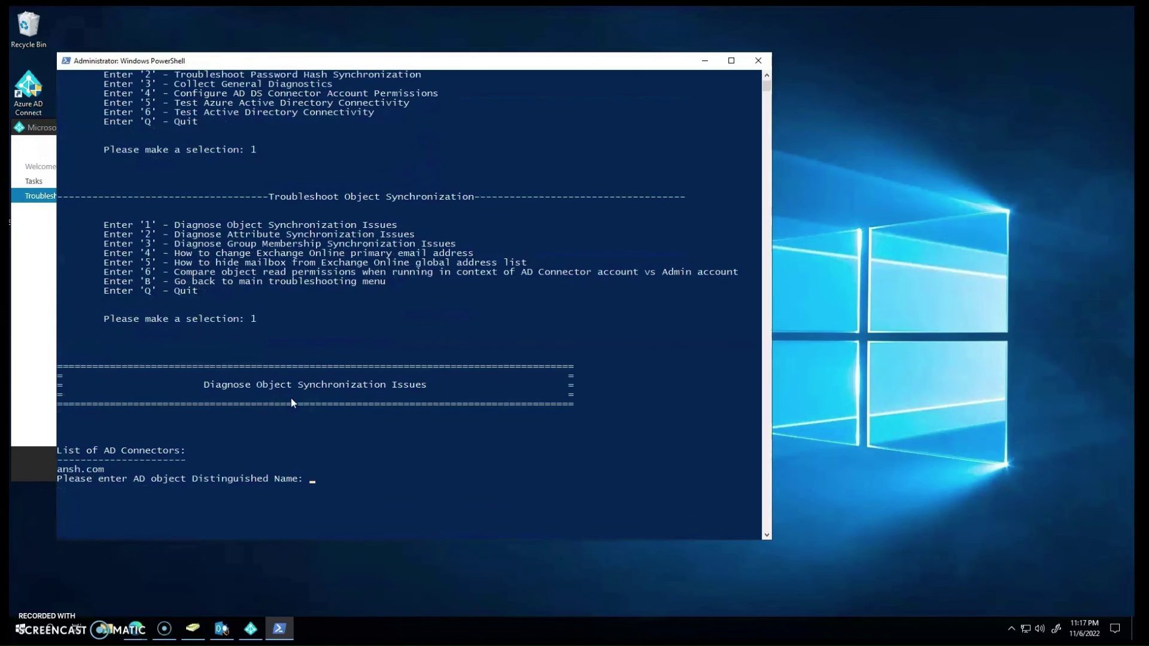
pyautogui.write('CN=Bob Taylor,OU=Synced Users,DC=ansh,DC=com')
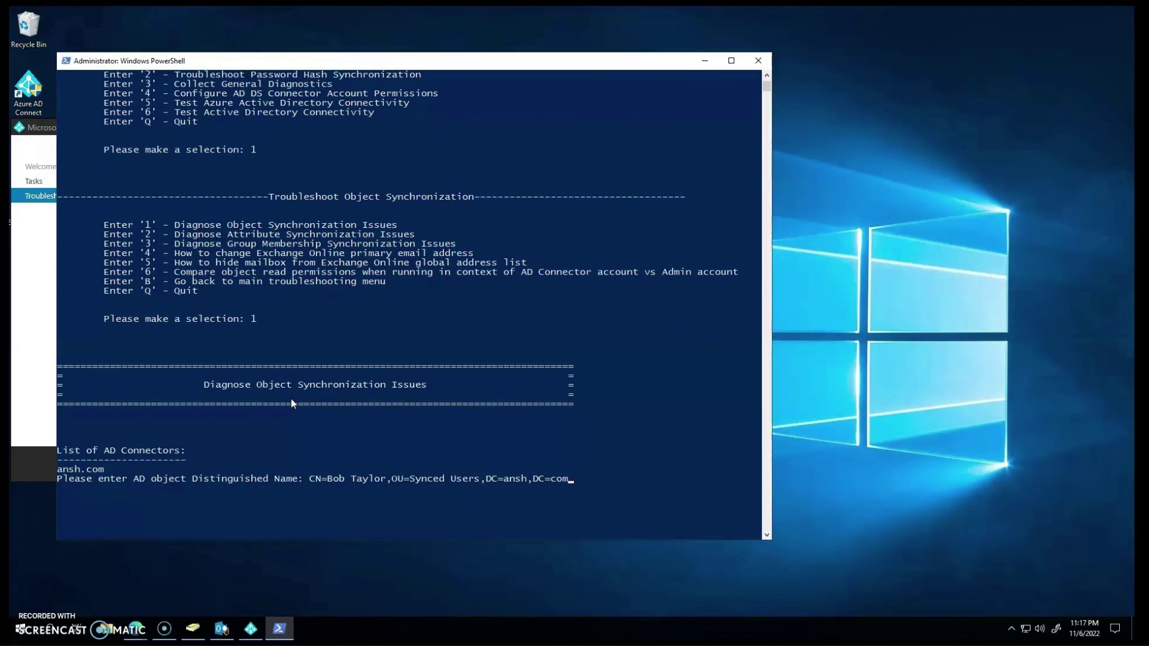
pyautogui.press('Return')
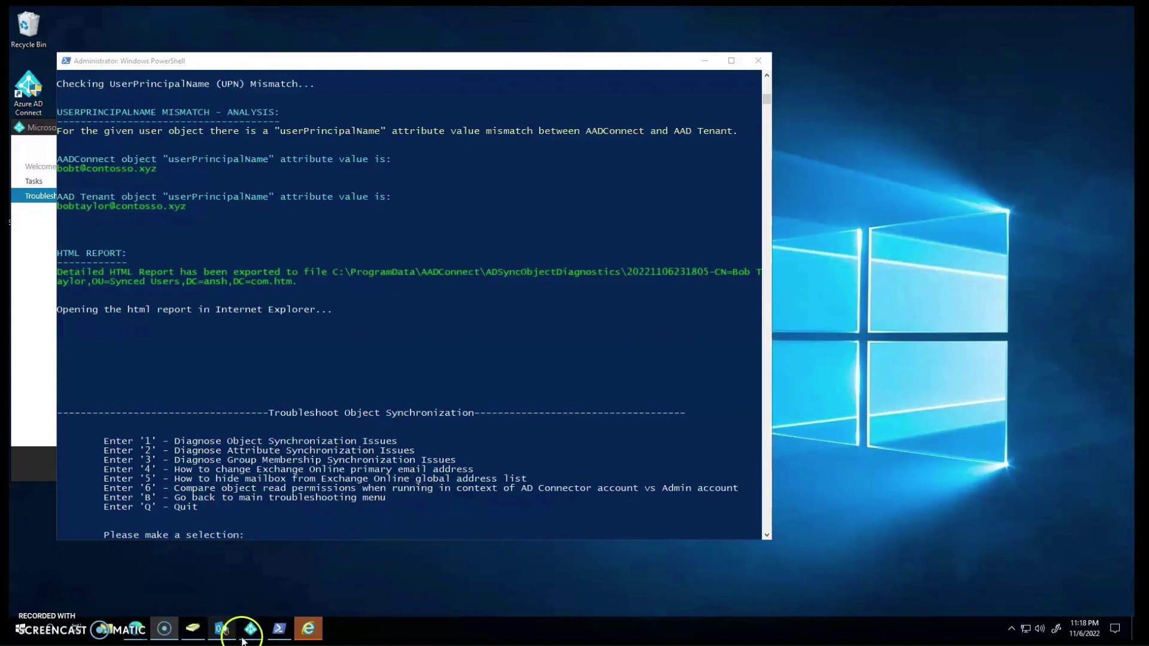
pyautogui.click(222, 630)
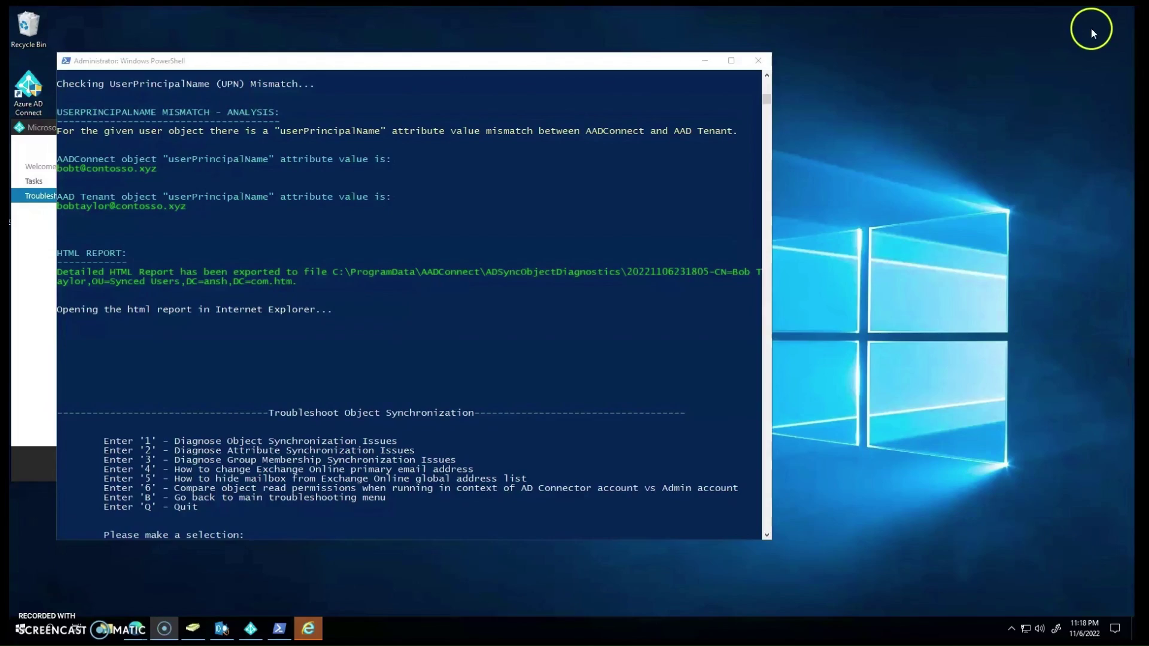